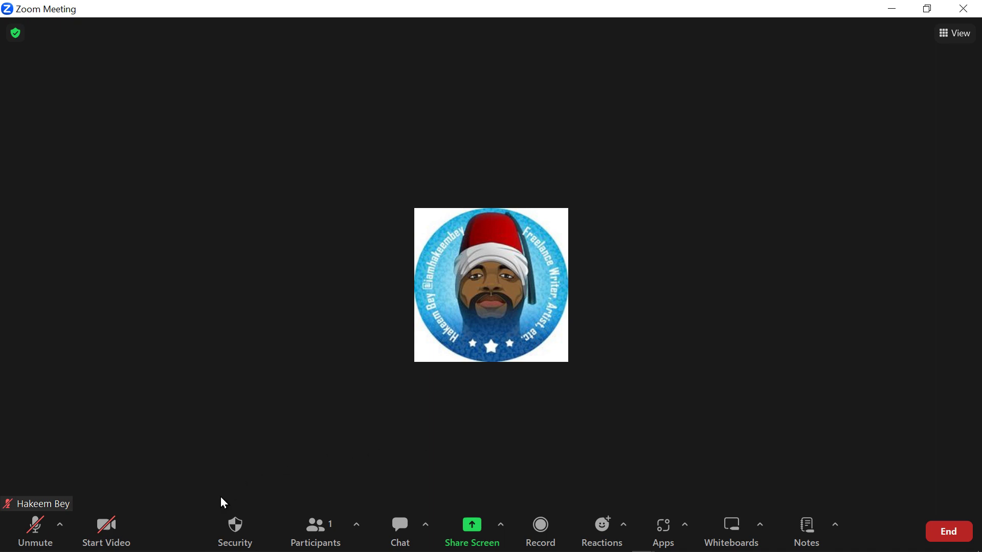
# Enable the waiting room for the meeting and stop participants from sharing their screens
pyautogui.click(242, 531)
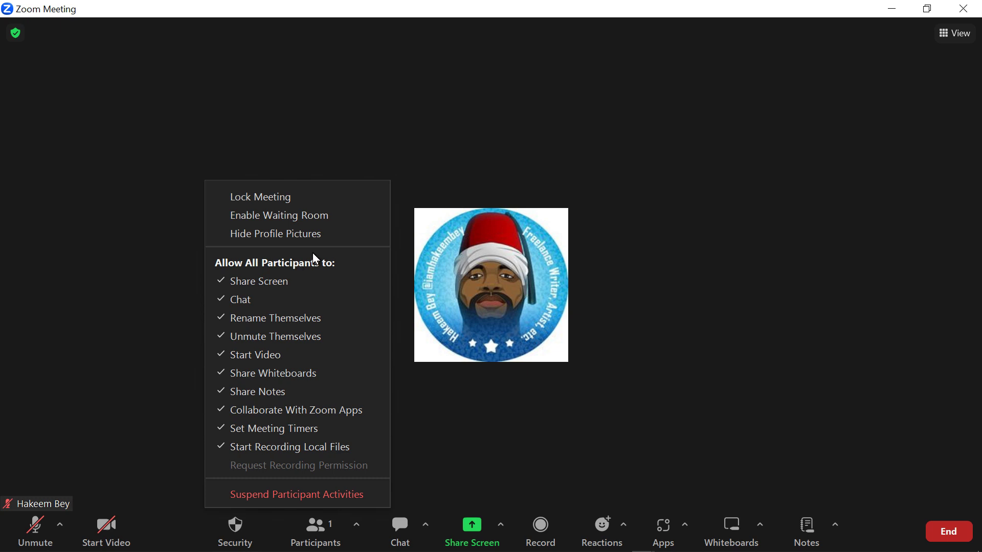
pyautogui.click(299, 217)
pyautogui.click(235, 529)
pyautogui.click(281, 282)
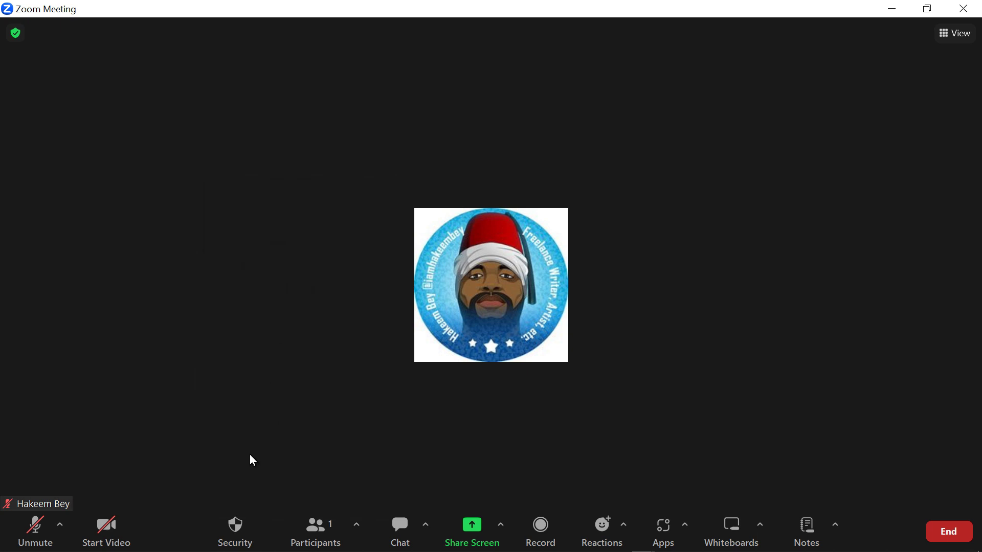
# Remove the participants' permissions to rename themselves and to unmute themselves
pyautogui.click(228, 534)
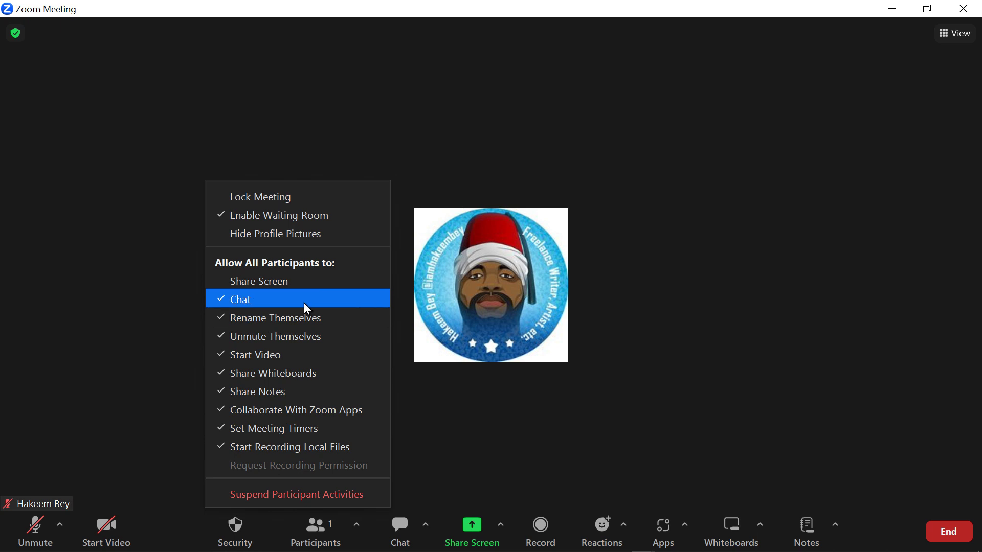
pyautogui.click(316, 276)
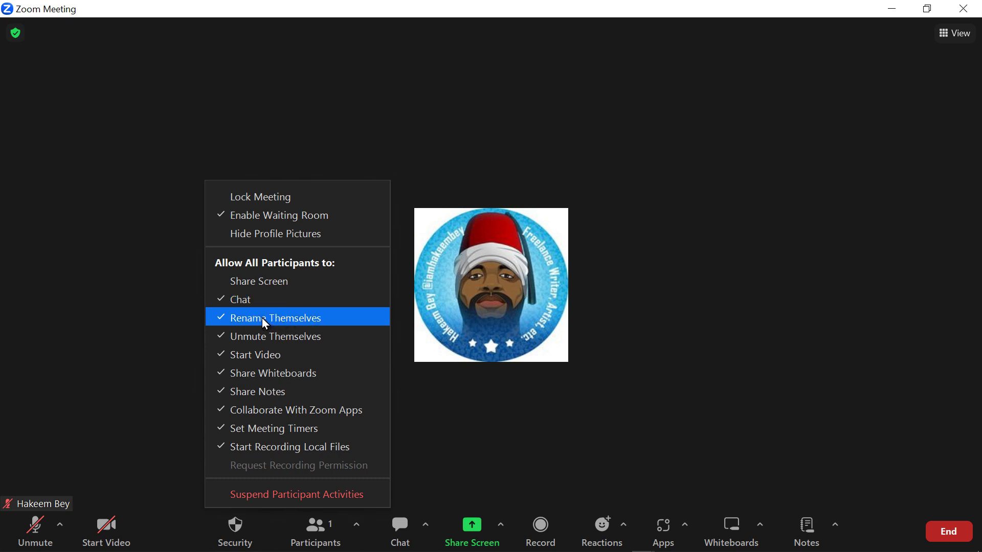
pyautogui.click(290, 323)
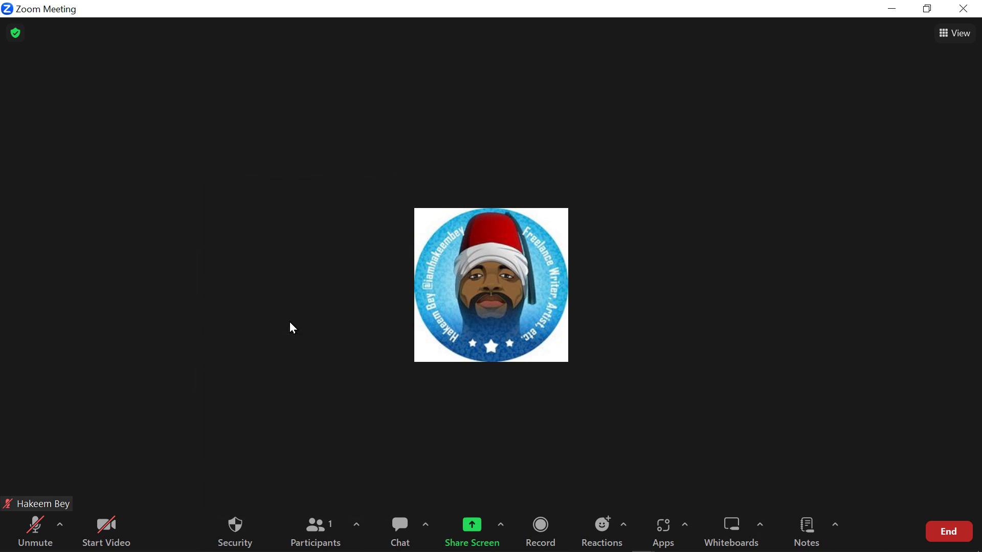
pyautogui.click(235, 530)
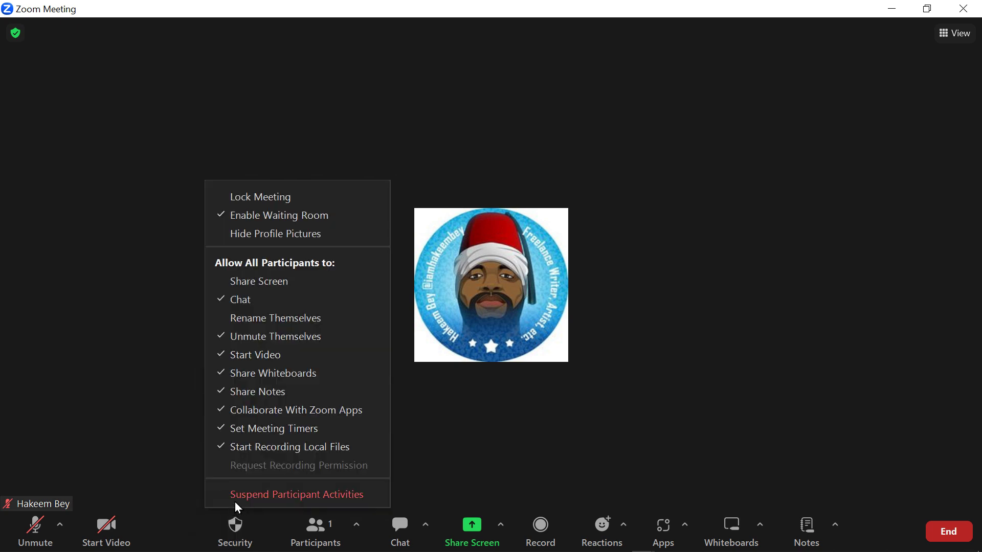
pyautogui.click(307, 336)
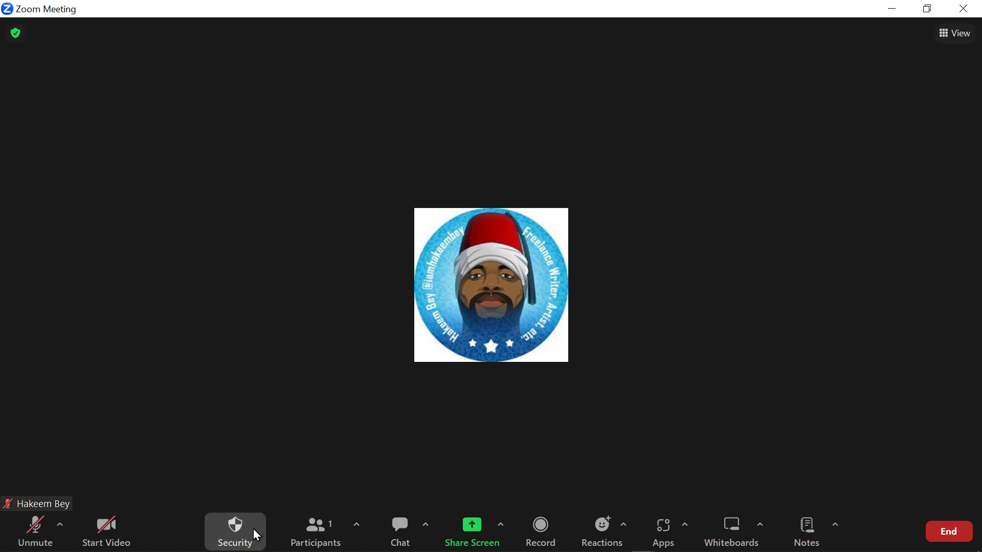
# Stop all participants from starting video and from sharing whiteboards
pyautogui.click(254, 528)
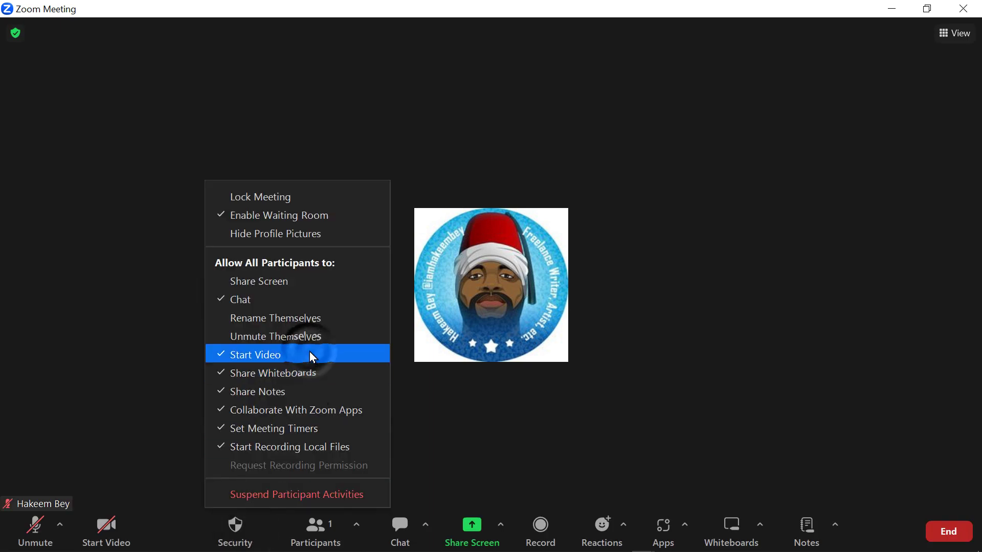
pyautogui.click(312, 354)
pyautogui.click(235, 527)
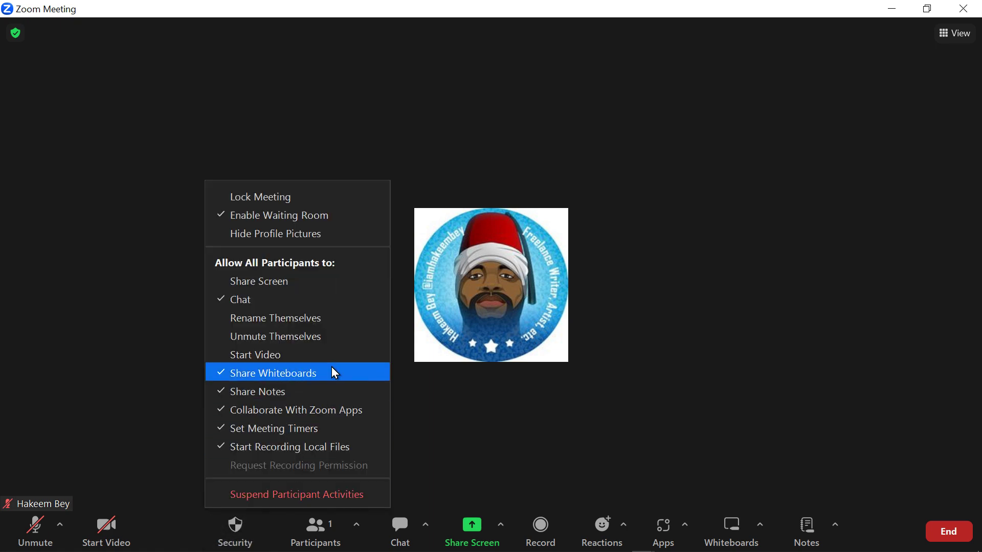
pyautogui.click(295, 381)
# Stop all participants from sharing notes and from collaborating with Zoom Apps
pyautogui.click(246, 545)
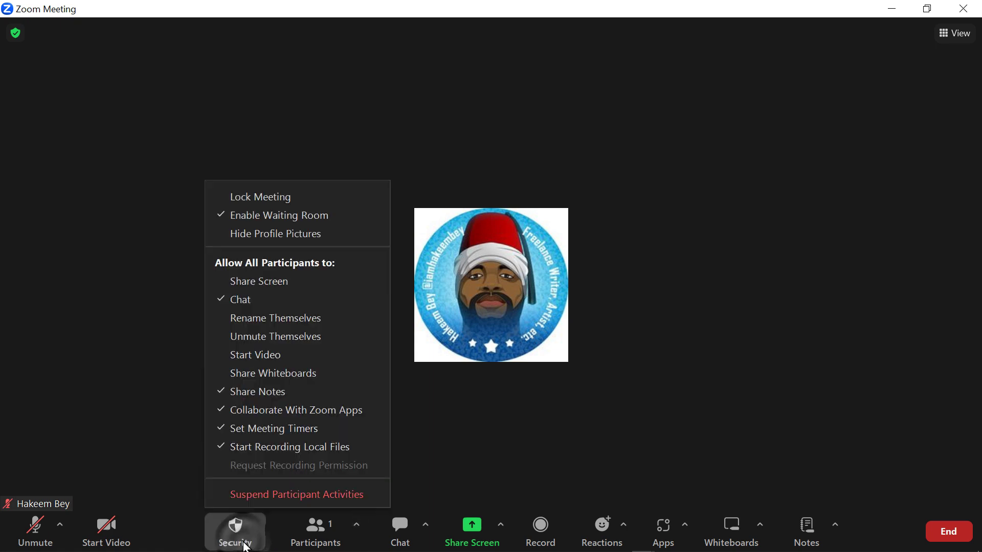
pyautogui.click(299, 394)
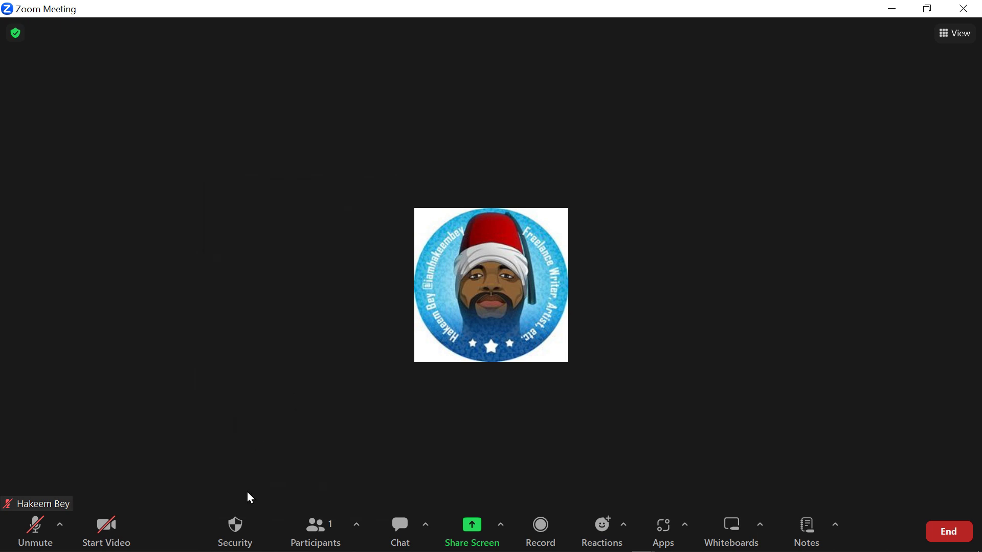
pyautogui.click(245, 534)
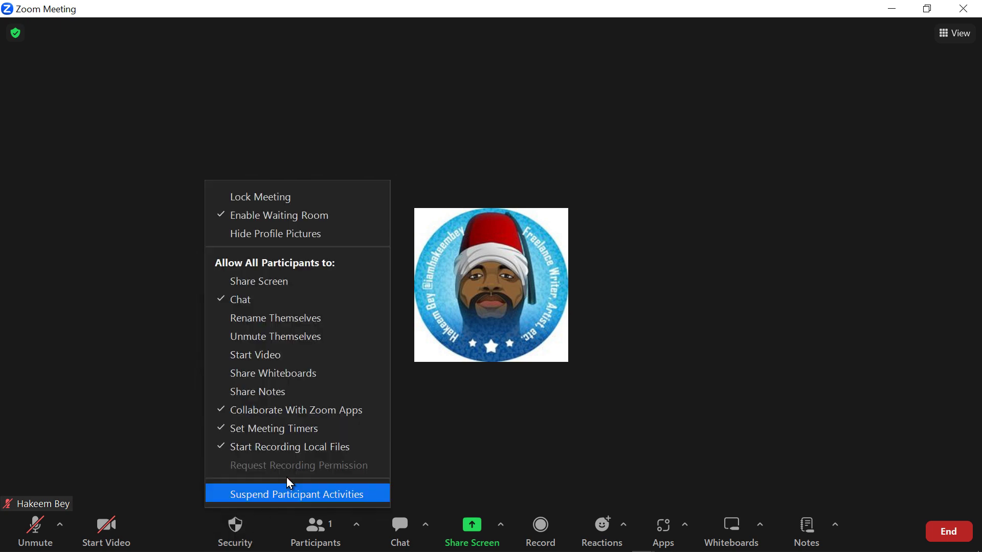
pyautogui.click(294, 417)
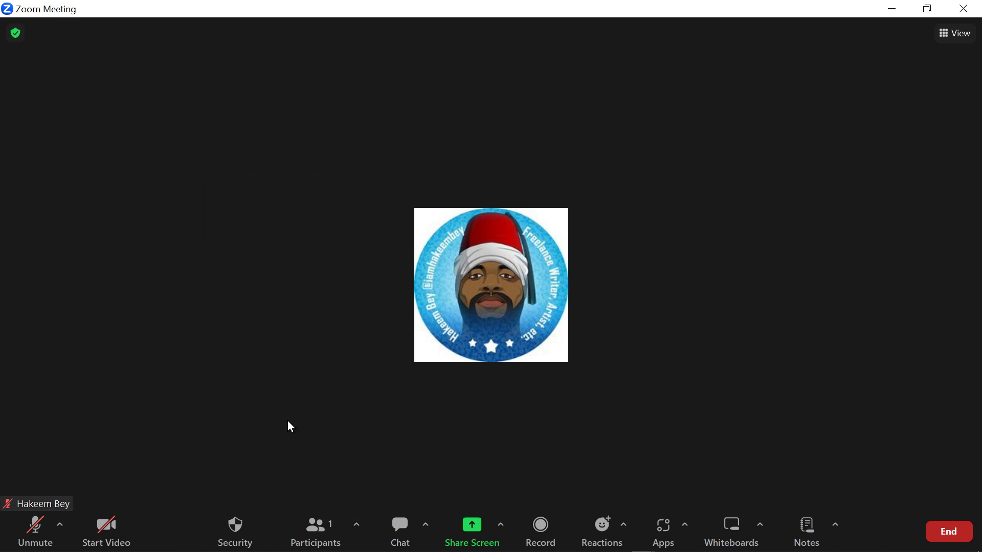
# Stop all participants from setting meeting timers and from starting recordings to local files
pyautogui.click(250, 542)
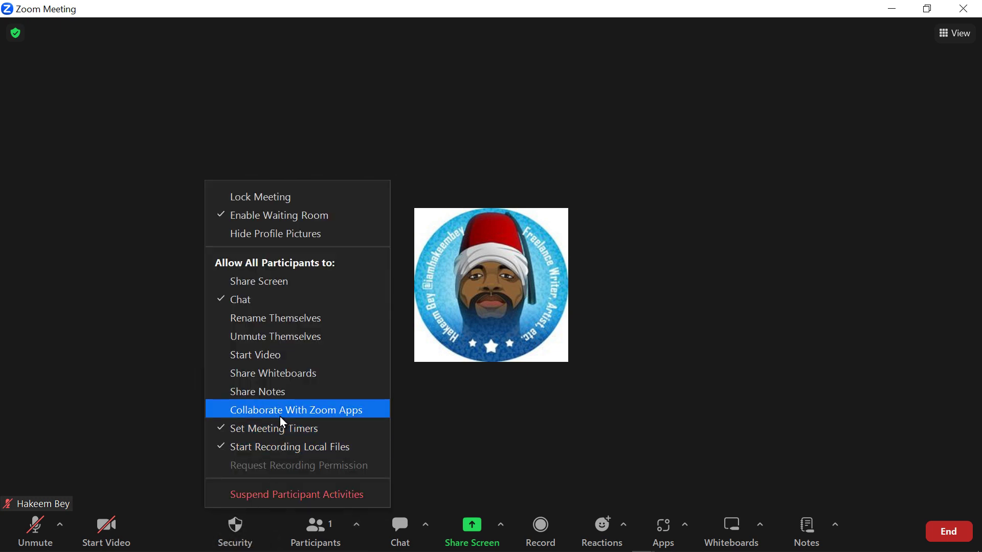
pyautogui.click(249, 431)
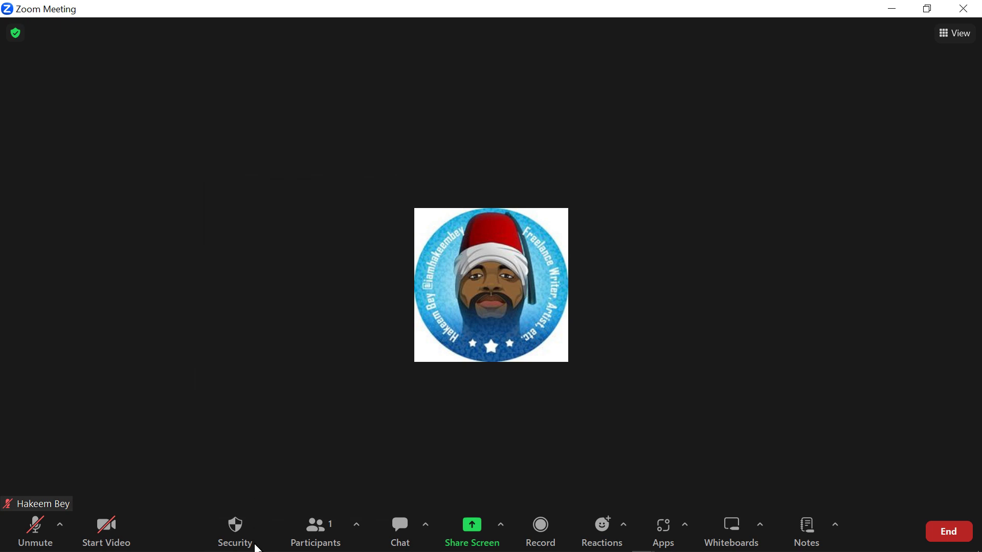
pyautogui.click(254, 542)
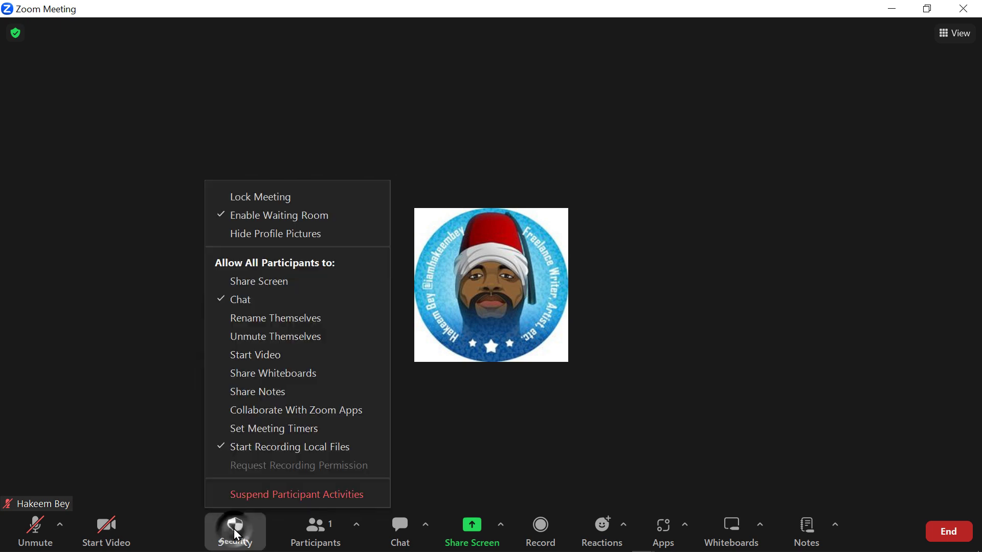
pyautogui.click(282, 447)
# Allow all participants to request recording permission, and review the complete list of meeting security settings
pyautogui.click(233, 542)
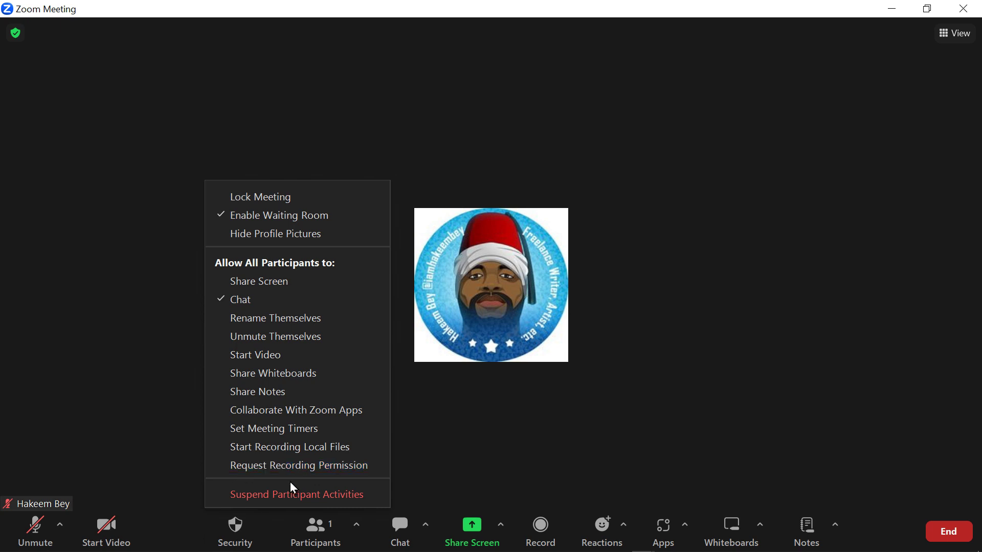
pyautogui.click(250, 464)
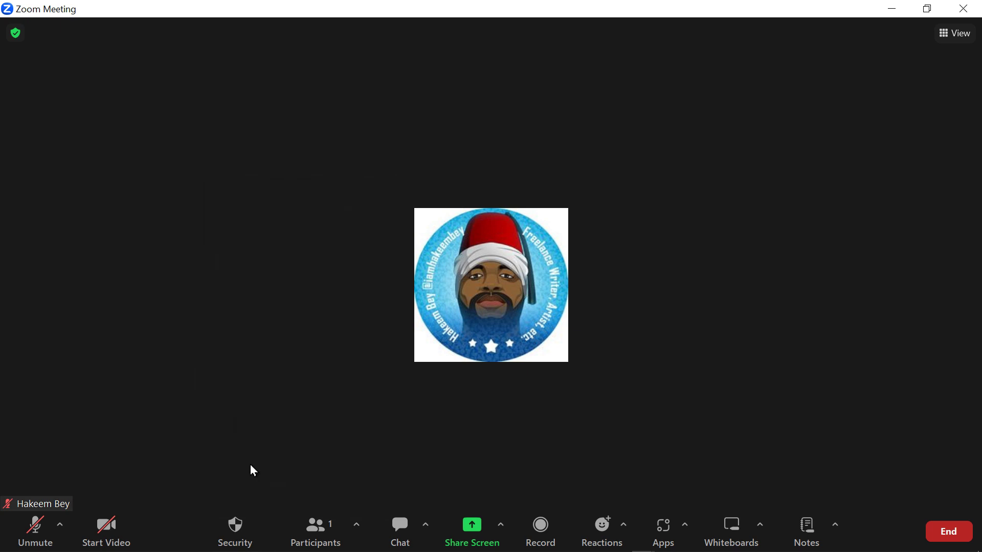
pyautogui.click(241, 523)
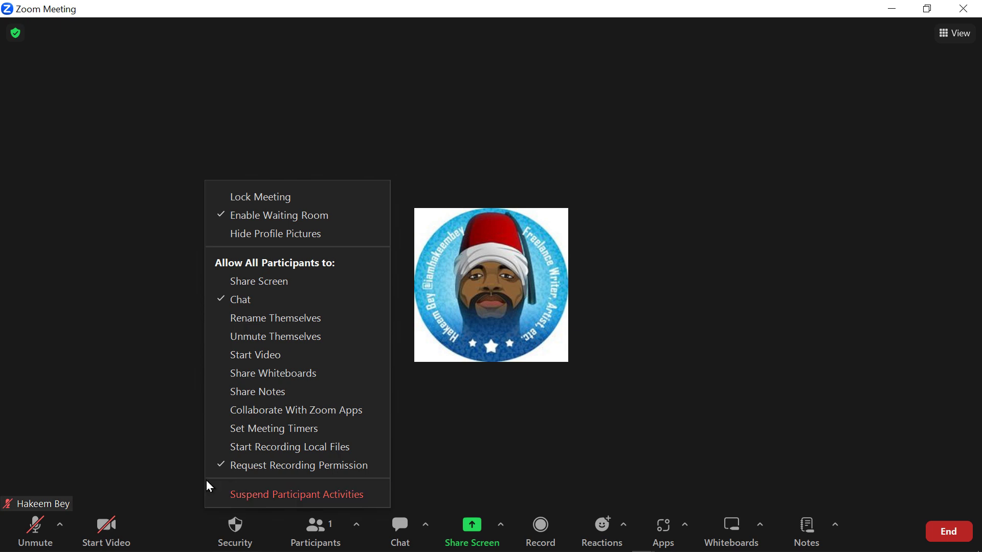
pyautogui.click(242, 533)
pyautogui.click(168, 525)
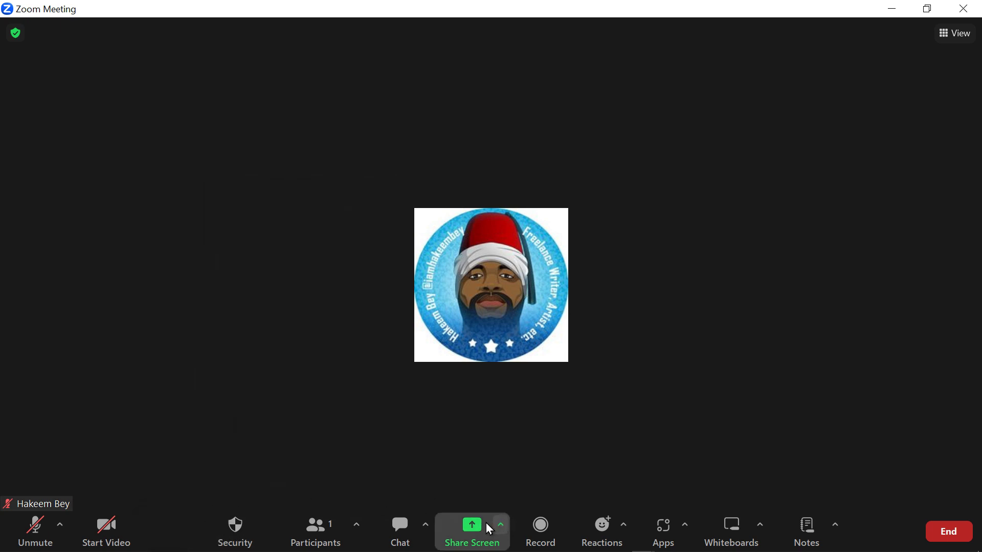
# Examine the advanced sharing options for how many participants can share and who can share
pyautogui.click(501, 530)
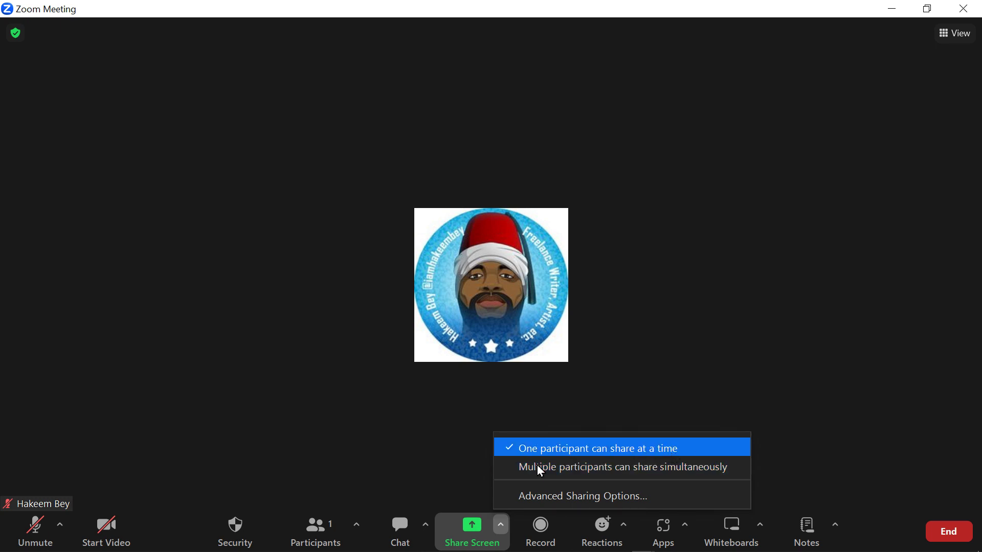
pyautogui.click(610, 496)
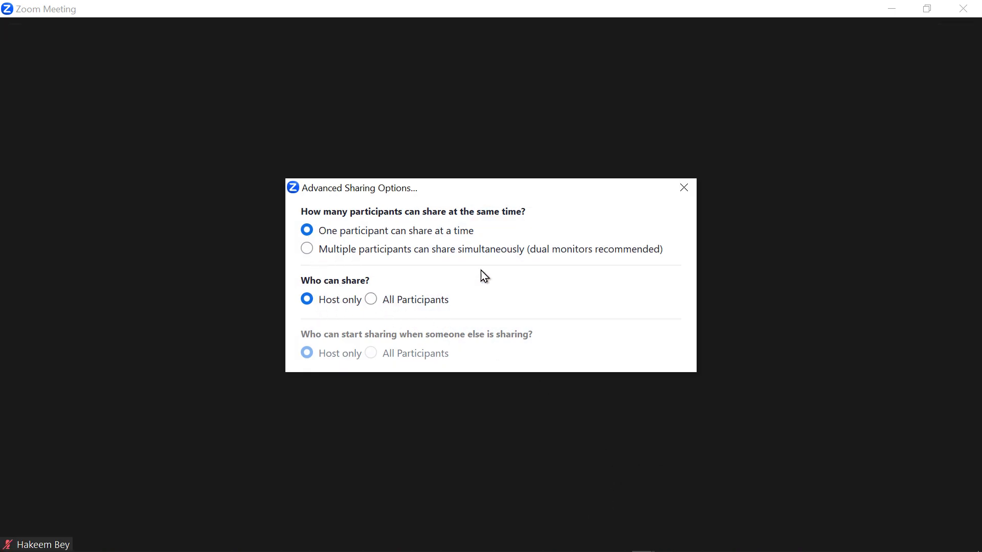
pyautogui.click(682, 189)
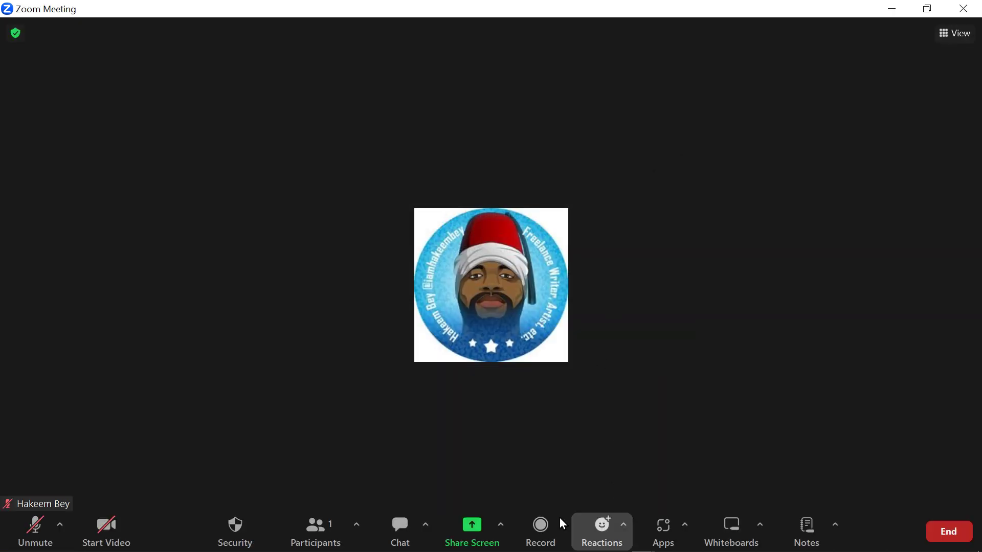
pyautogui.click(235, 532)
pyautogui.click(236, 544)
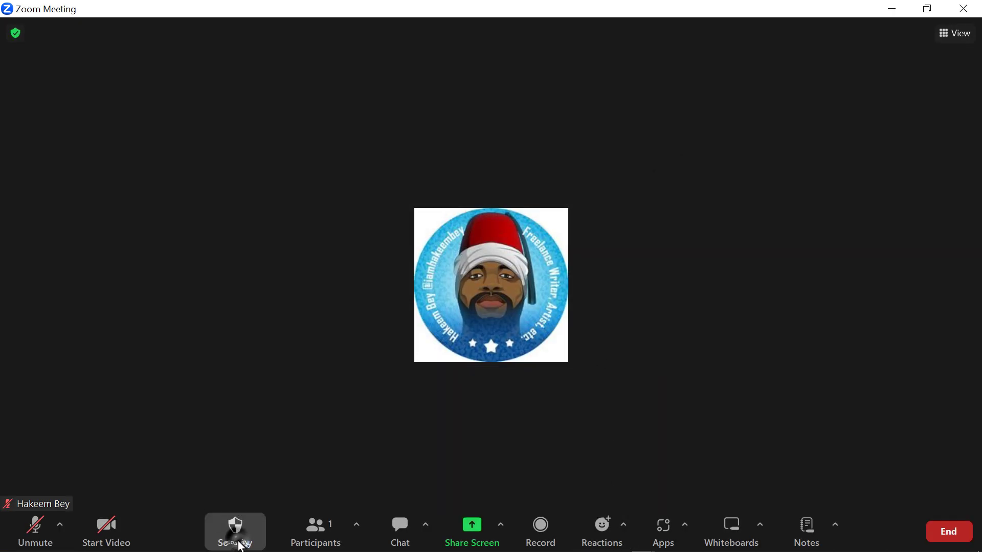
pyautogui.click(240, 544)
pyautogui.click(210, 537)
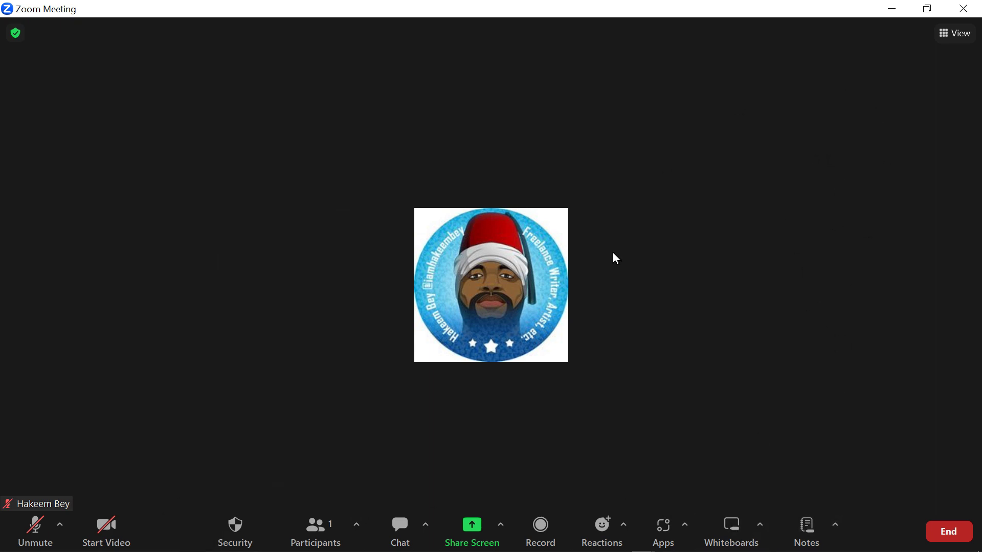
# Start sharing the zoom-meeting-settings window with the meeting
pyautogui.click(472, 531)
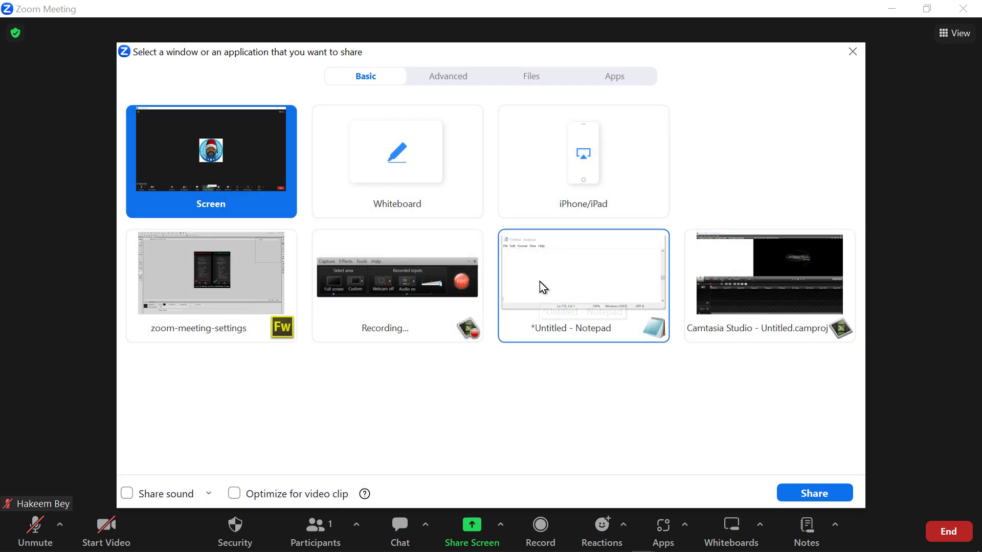
pyautogui.click(197, 264)
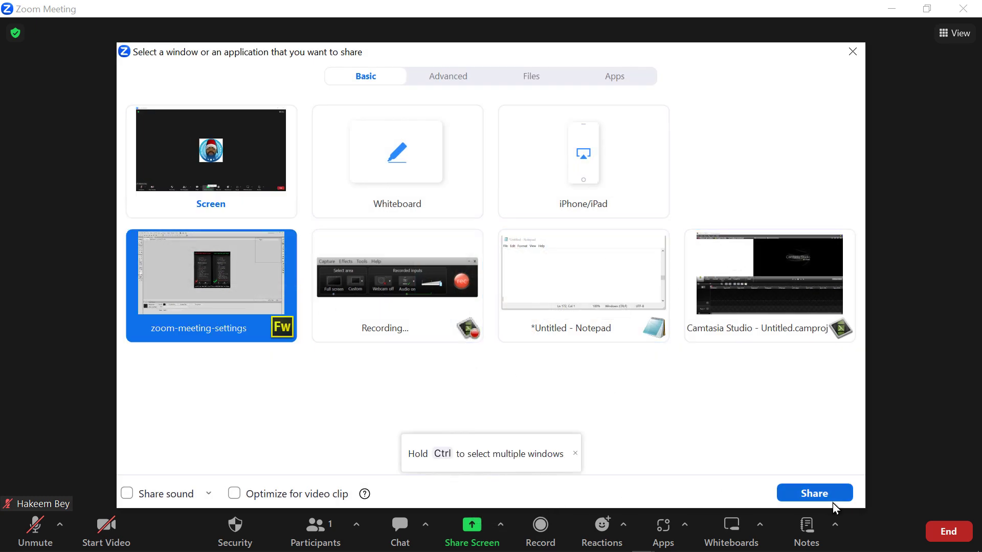
pyautogui.click(804, 492)
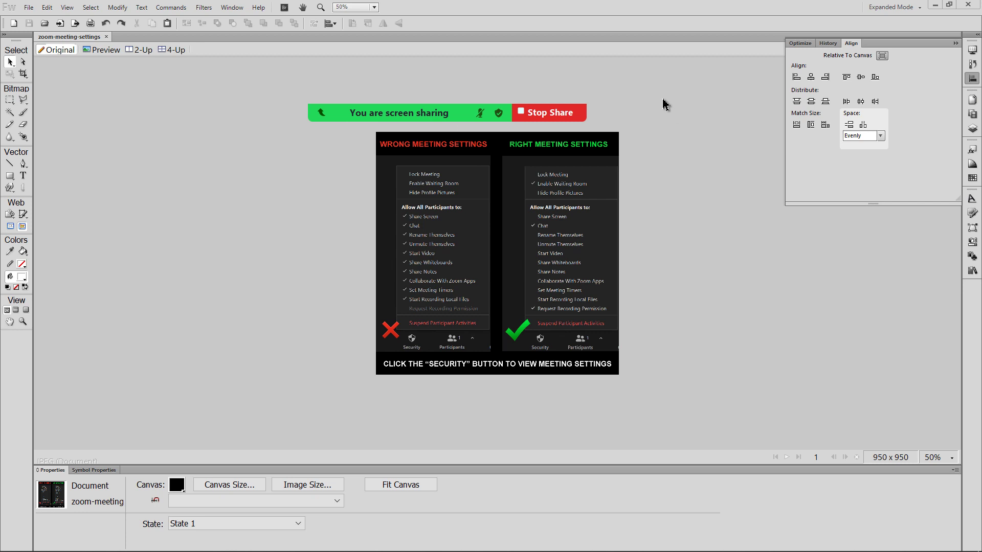
# Disable annotation for others on the shared window and check the setting again
pyautogui.moveTo(494, 118)
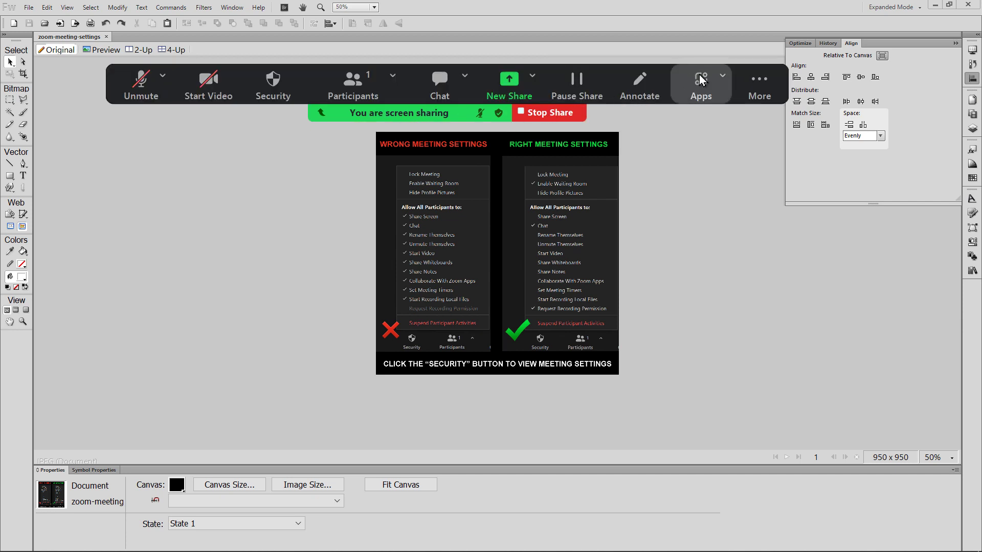
pyautogui.click(769, 85)
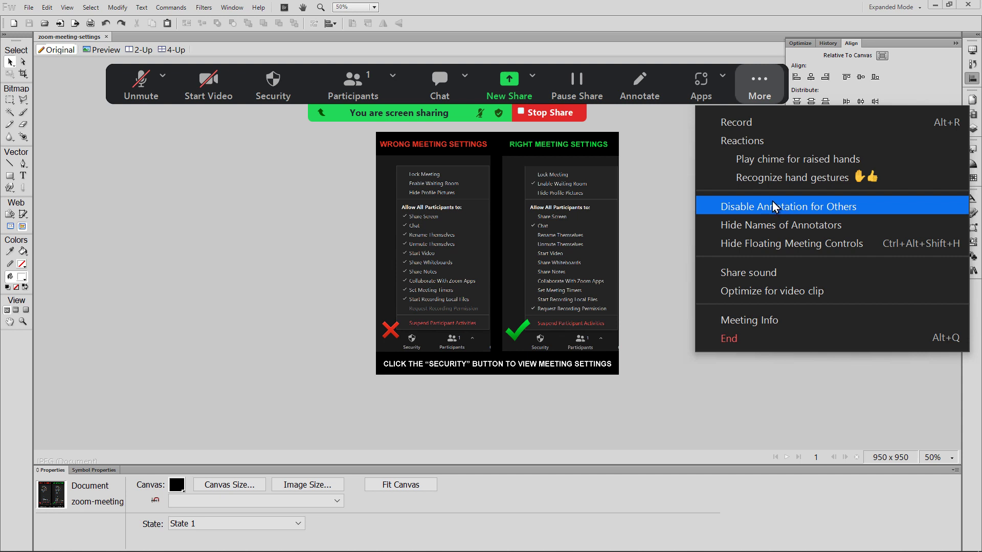
pyautogui.click(735, 202)
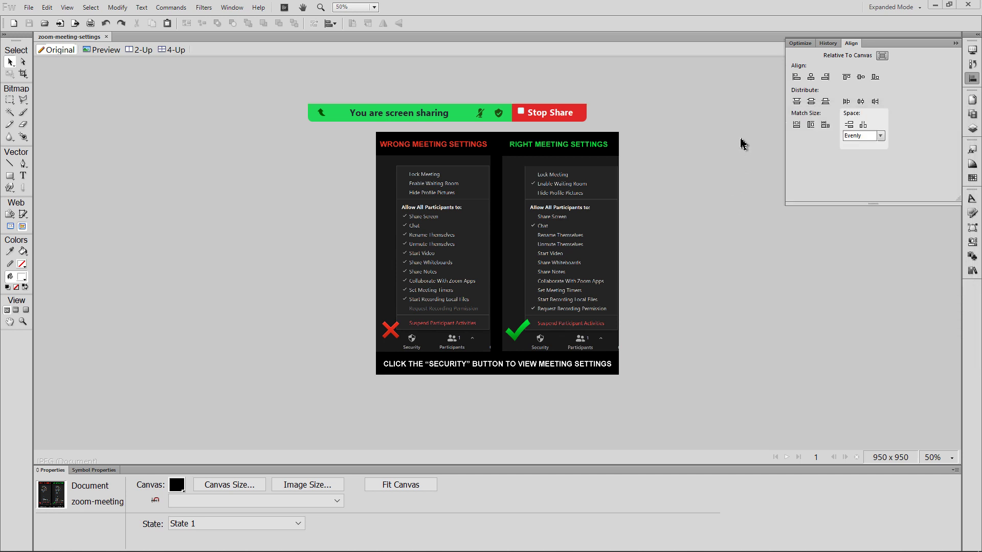
pyautogui.moveTo(527, 121)
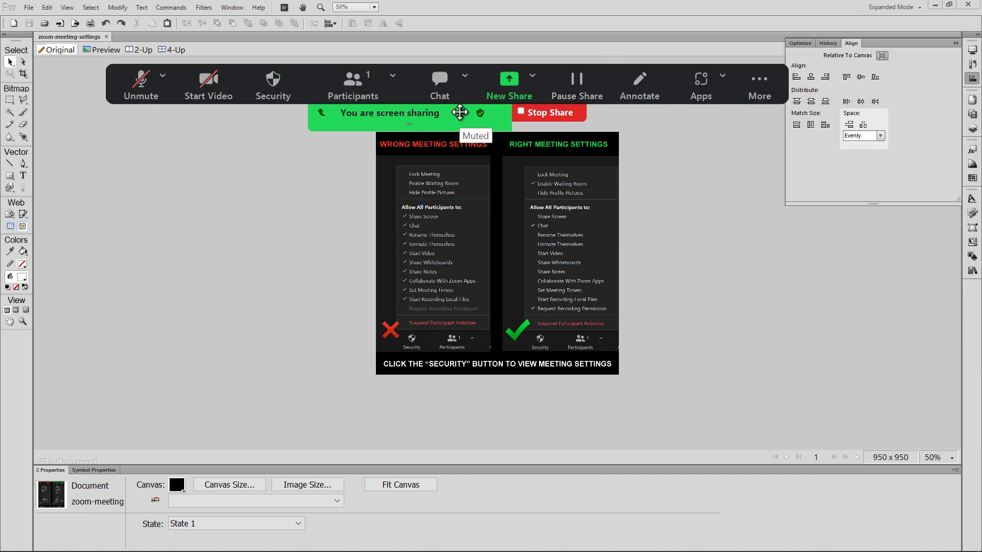
pyautogui.click(759, 86)
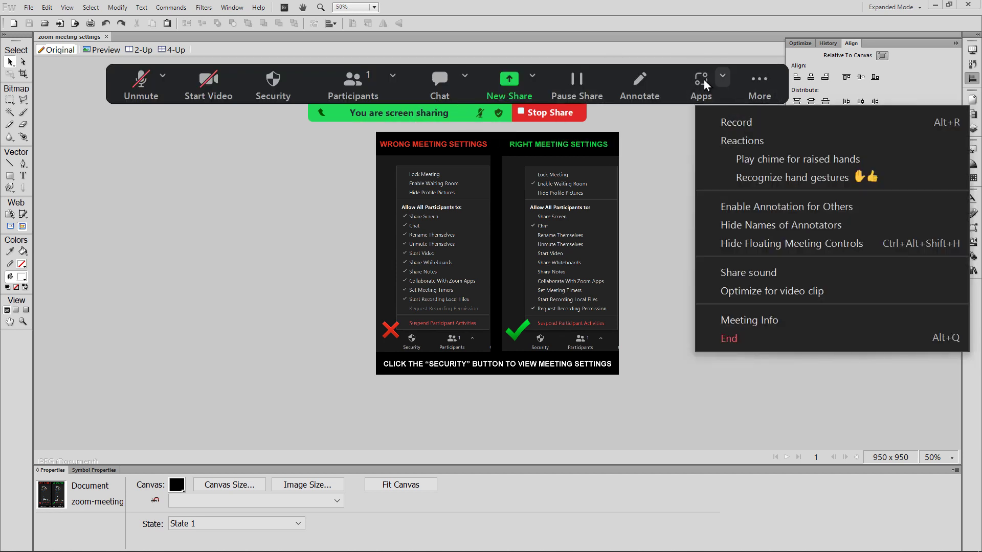
# Start annotating the shared window and draw a freehand blue squiggle in the empty area beside the settings comparison image
pyautogui.click(636, 88)
pyautogui.click(636, 88)
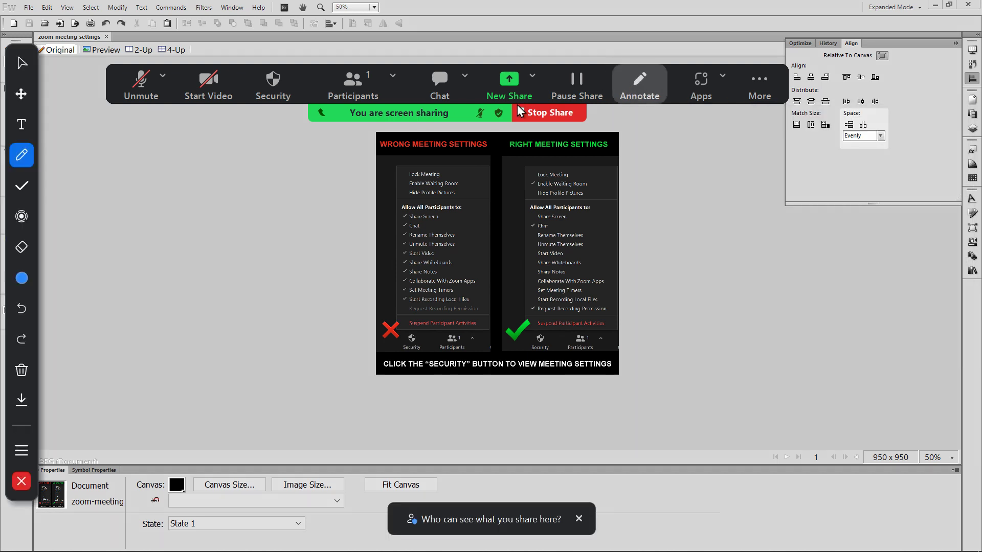
pyautogui.moveTo(195, 210)
pyautogui.mouseDown()
pyautogui.moveTo(249, 276)
pyautogui.moveTo(289, 222)
pyautogui.mouseUp()
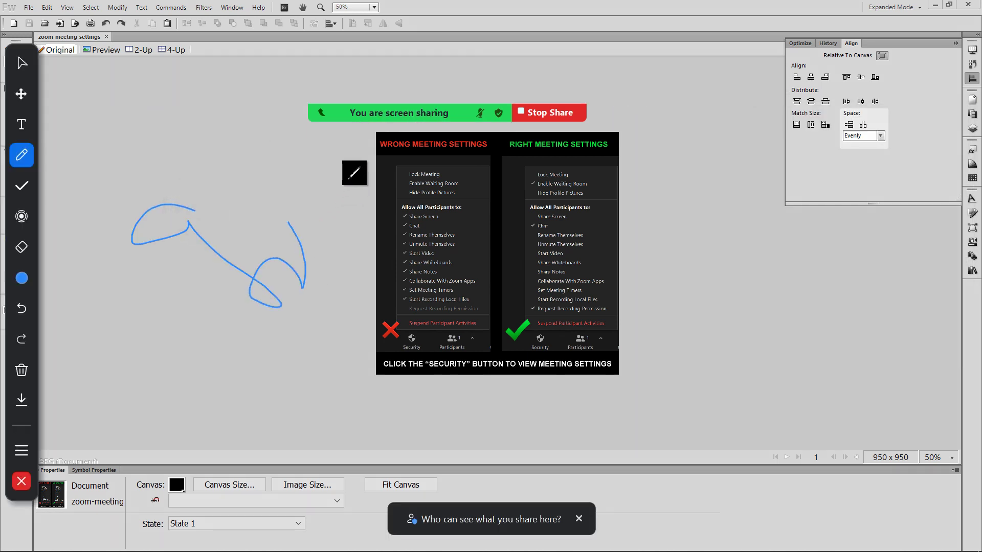
# Clear all drawings from the shared window and close the annotation tools
pyautogui.click(21, 370)
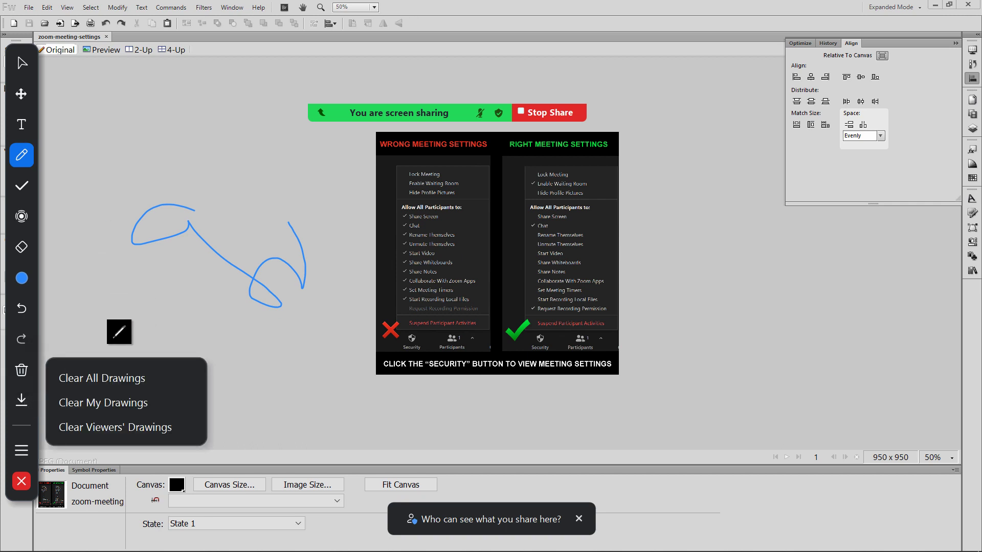
pyautogui.click(120, 371)
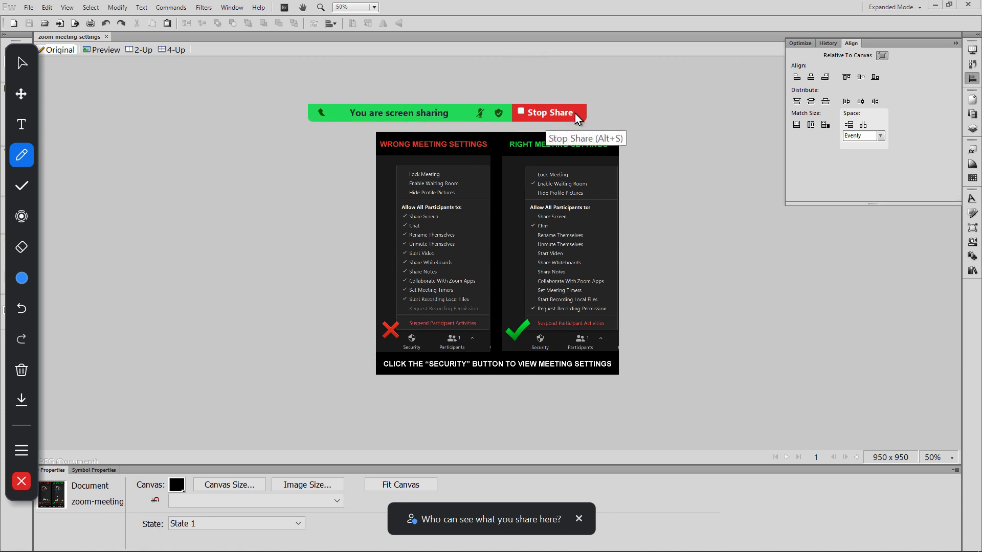
pyautogui.moveTo(551, 114)
pyautogui.click(651, 96)
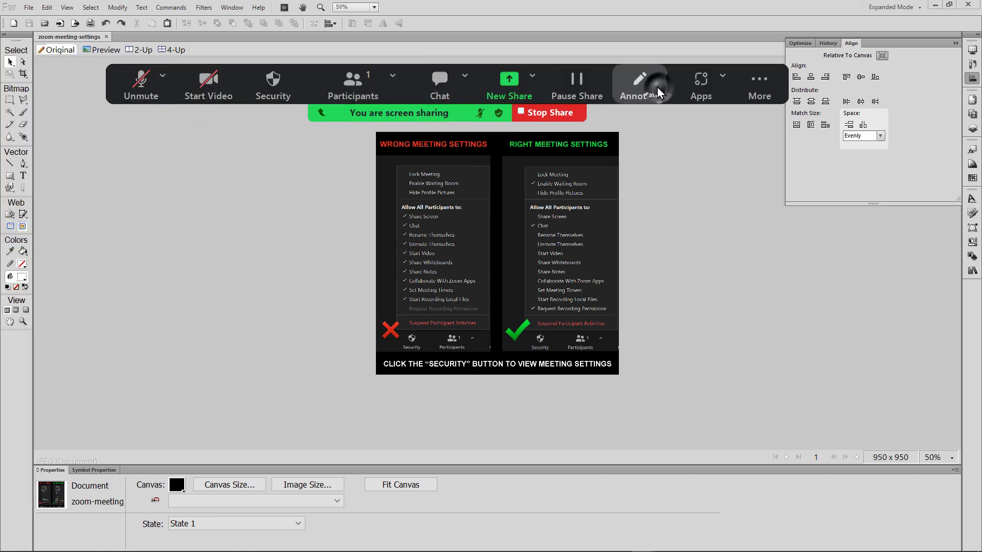
# Reopen the annotation tools, repeat clearing all drawings on the shared window, and exit annotation mode
pyautogui.click(651, 96)
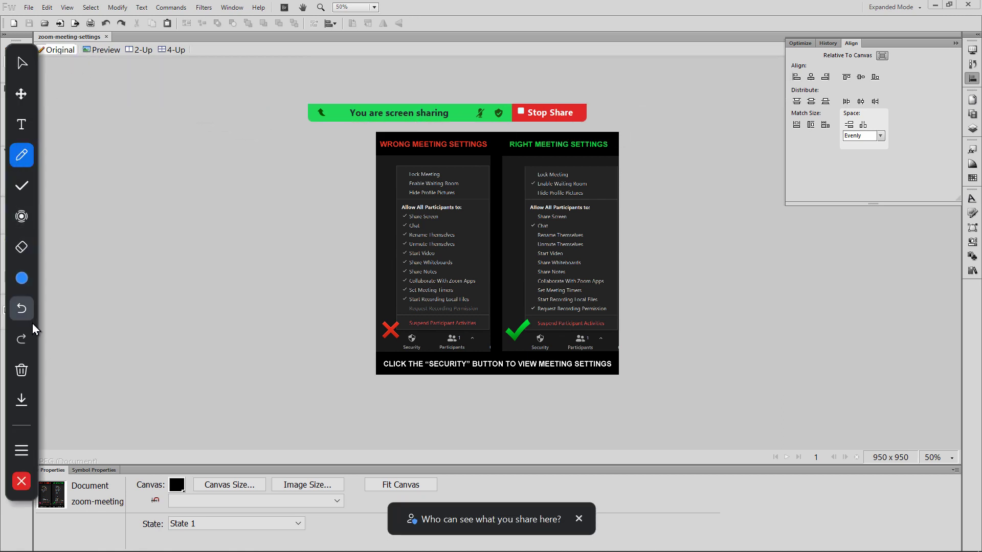
pyautogui.click(21, 370)
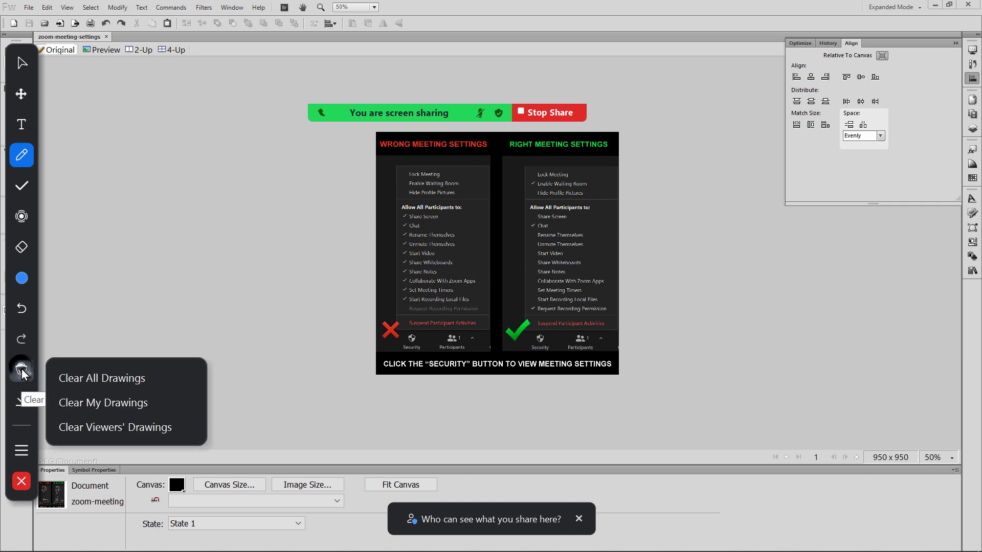
pyautogui.click(107, 383)
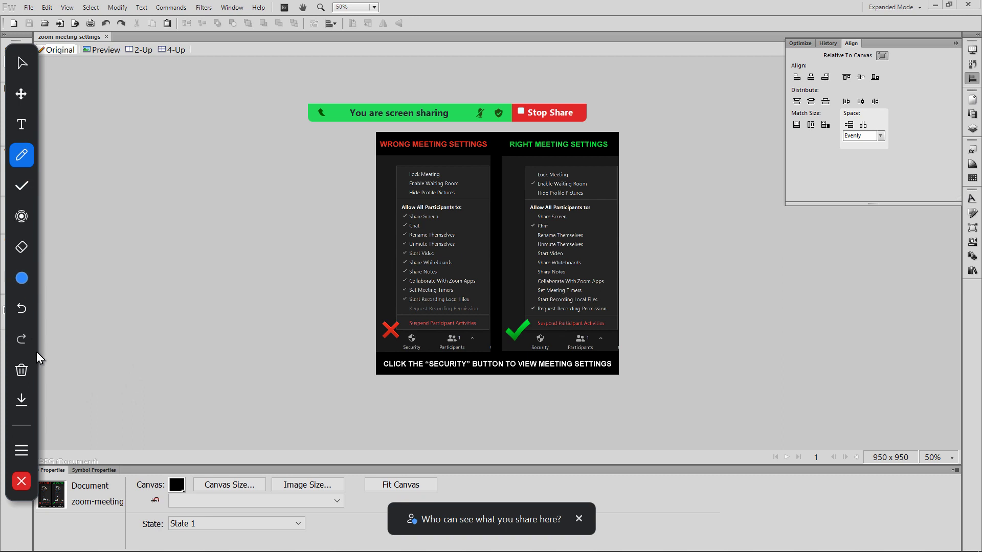
pyautogui.click(21, 480)
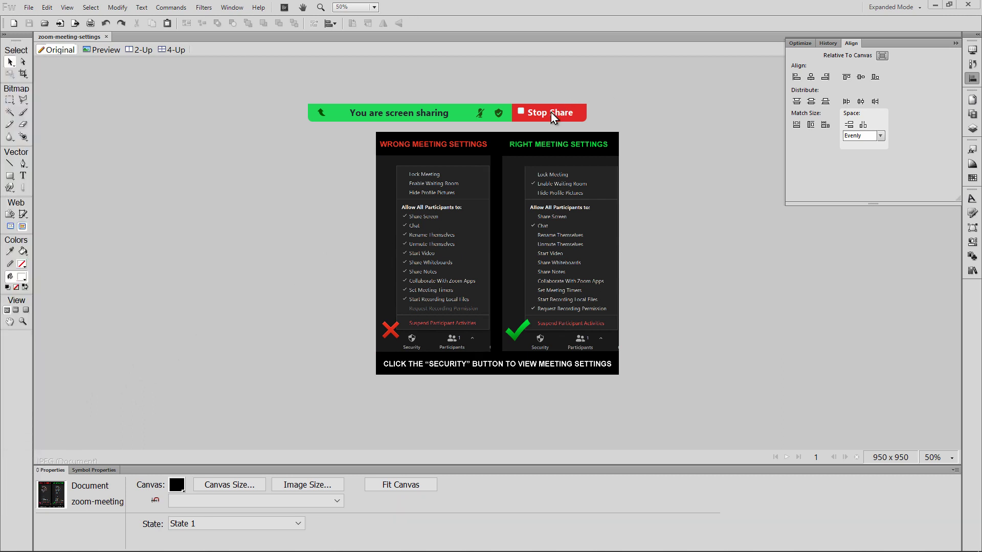
# Check the additional meeting options for the annotation setting for others, and stop sharing the window
pyautogui.moveTo(538, 114)
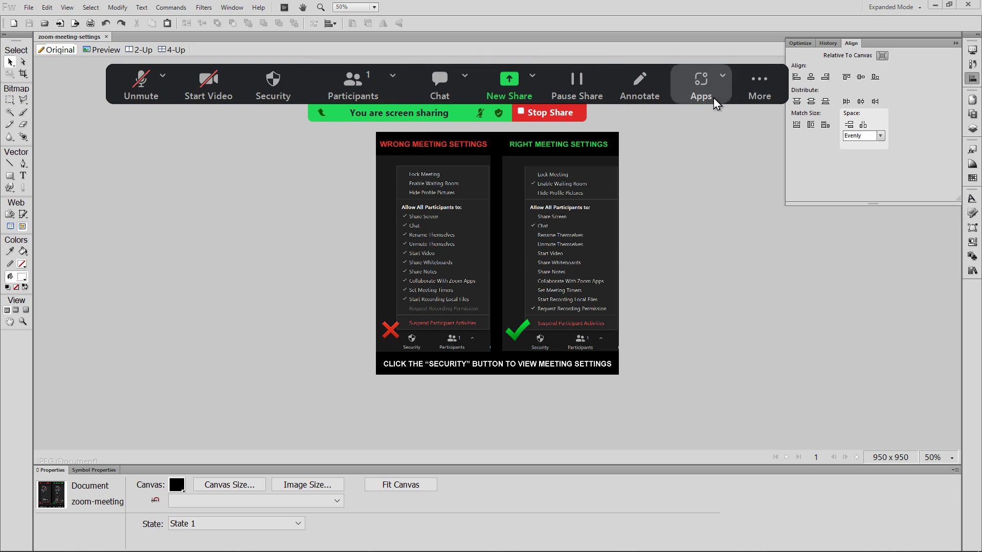
pyautogui.click(761, 96)
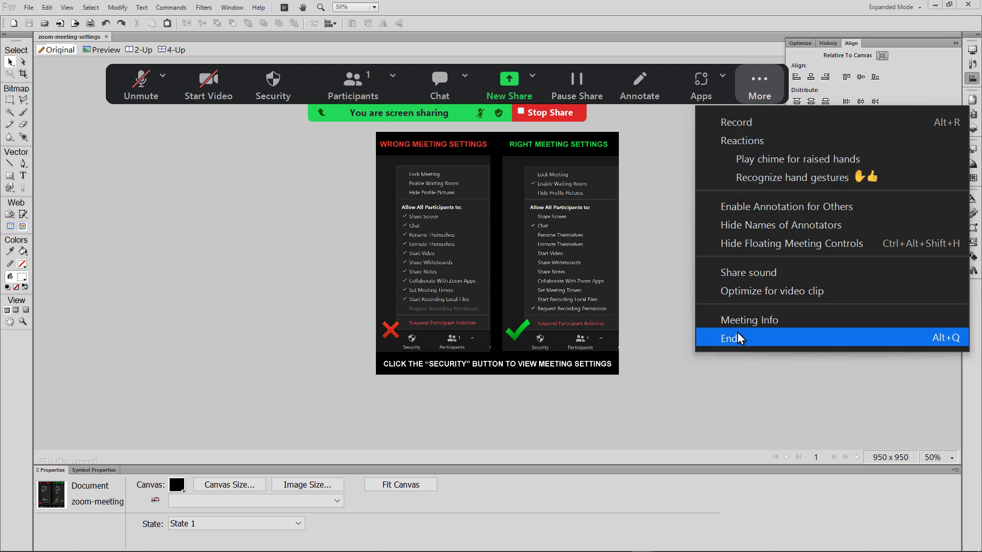
pyautogui.click(535, 115)
pyautogui.click(536, 115)
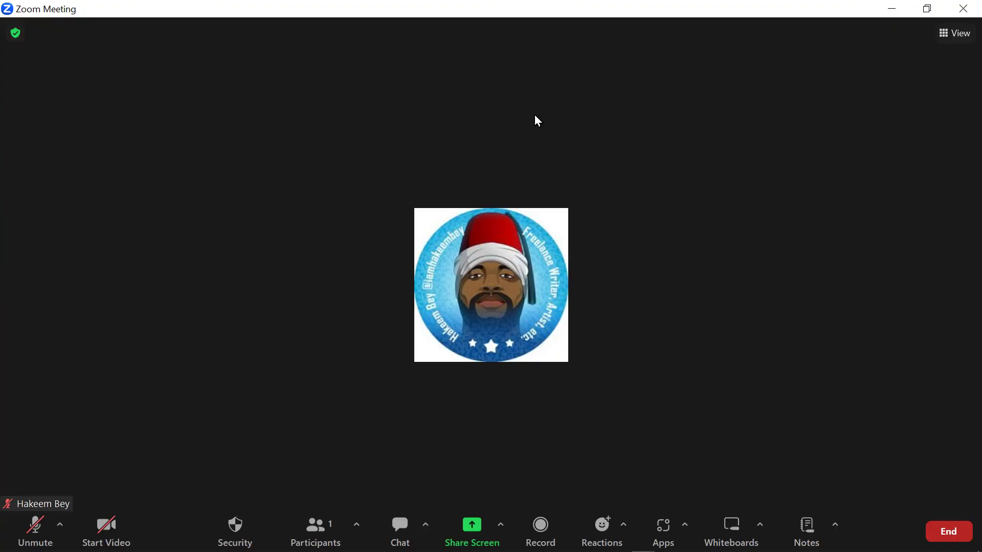